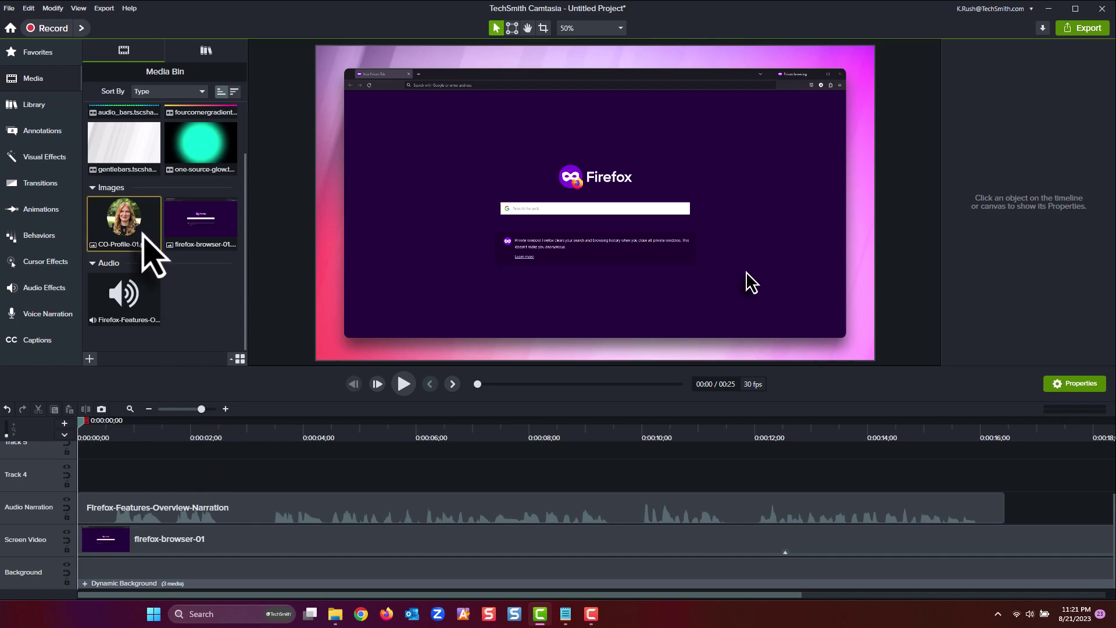
Place CO-Profile-01.png in the canvas's bottom-left corner over the Firefox screenshot
{"action": "left_click_drag", "start_coordinate": [145, 231], "coordinate": [383, 290]}
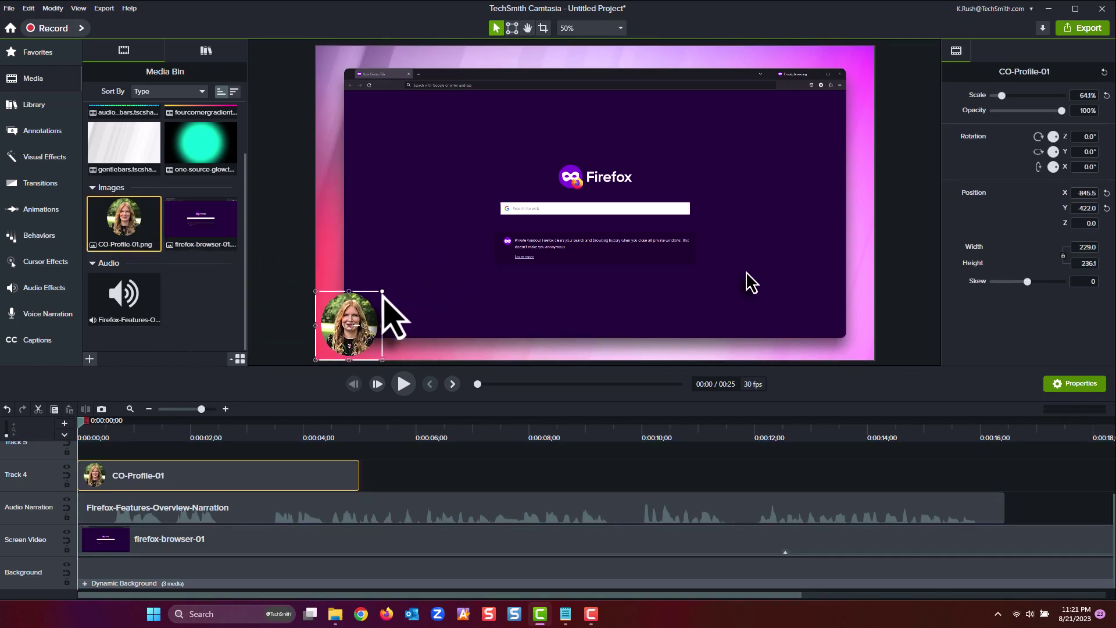
{"action": "key", "text": "shift+Up"}
{"action": "key", "text": "shift+Right"}
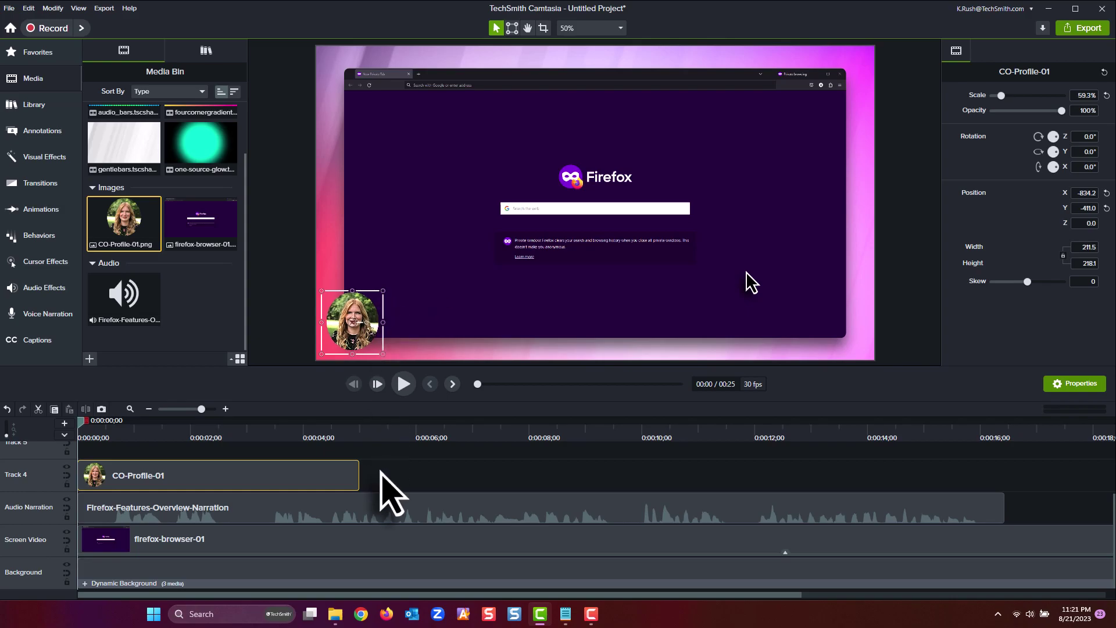
{"action": "left_click", "coordinate": [380, 480]}
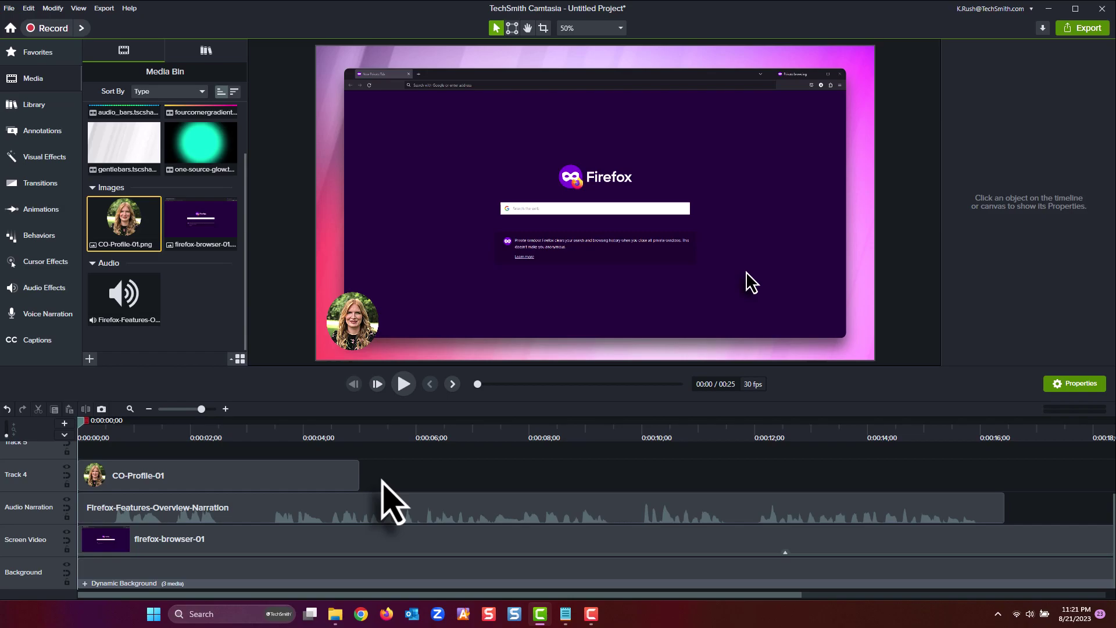
Add a text callout with the presenter's name beside the photo in Montserrat ExtraBold
{"action": "left_click", "coordinate": [42, 131]}
{"action": "mouse_move", "coordinate": [103, 233]}
{"action": "left_mouse_down"}
{"action": "mouse_move", "coordinate": [309, 251]}
{"action": "mouse_move", "coordinate": [457, 304]}
{"action": "mouse_move", "coordinate": [443, 307]}
{"action": "mouse_move", "coordinate": [440, 279]}
{"action": "mouse_move", "coordinate": [442, 322]}
{"action": "mouse_move", "coordinate": [532, 331]}
{"action": "left_mouse_up"}
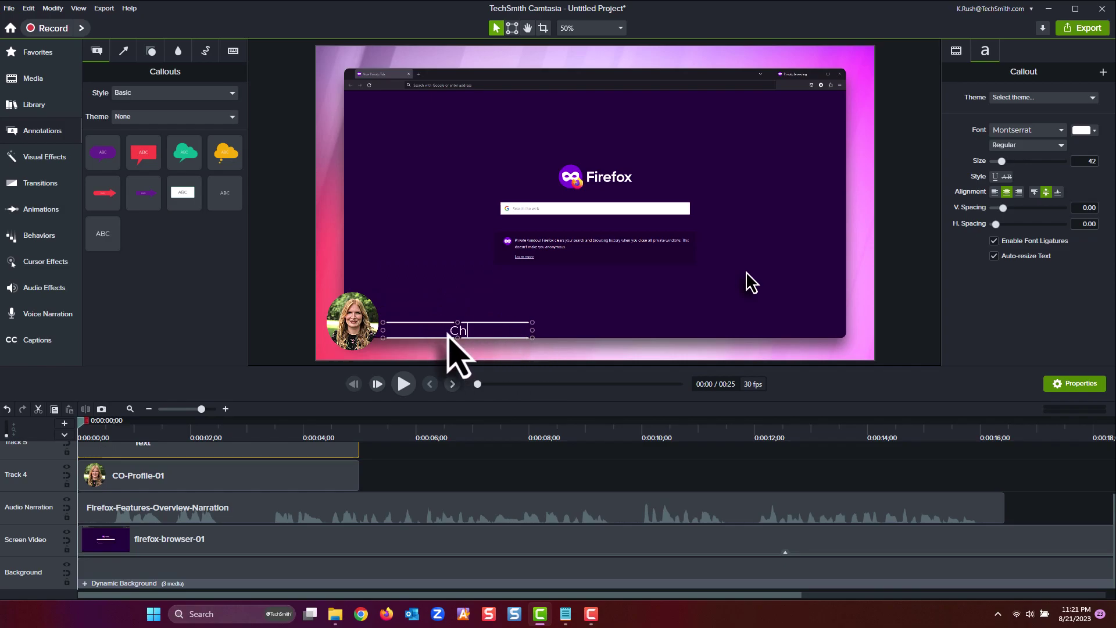
{"action": "key", "text": "ctrl+a"}
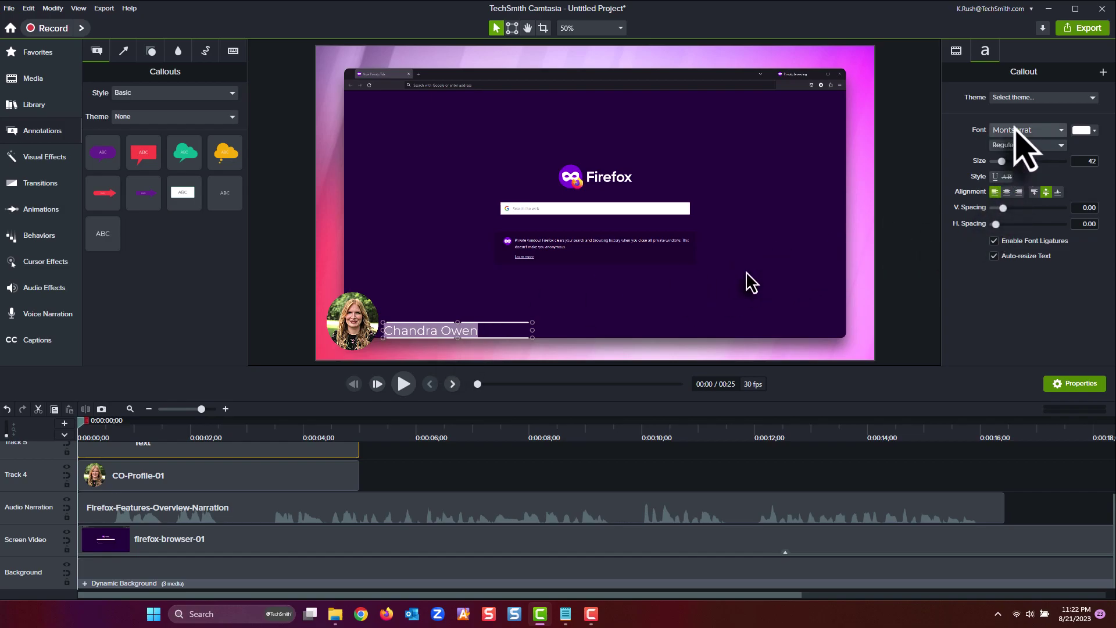
{"action": "left_click", "coordinate": [1015, 129]}
{"action": "left_click", "coordinate": [1006, 245]}
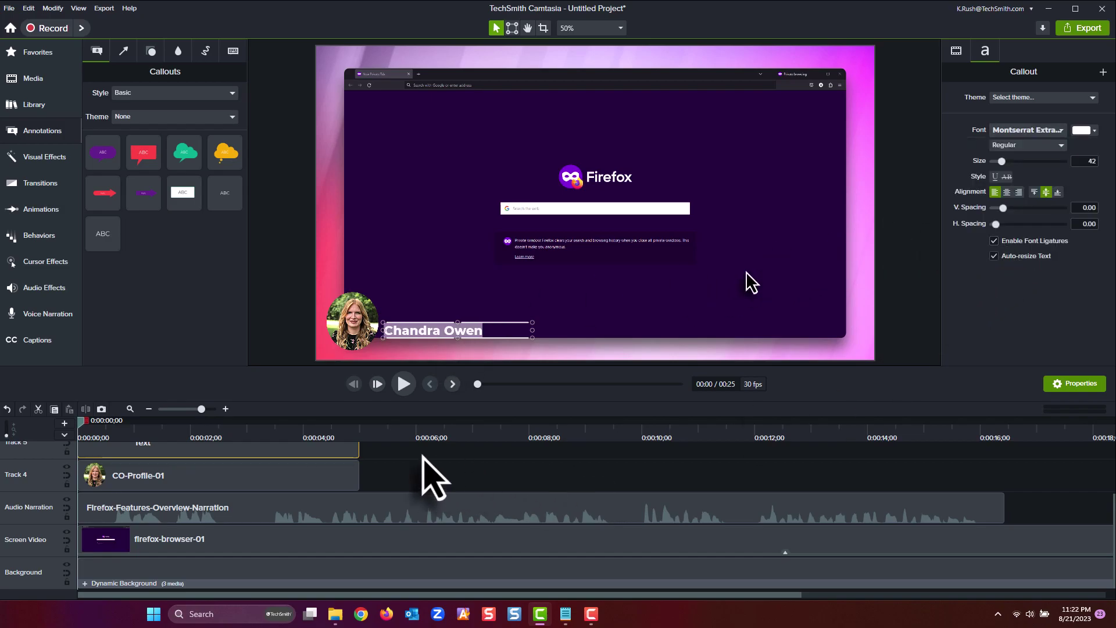
{"action": "left_click", "coordinate": [423, 457]}
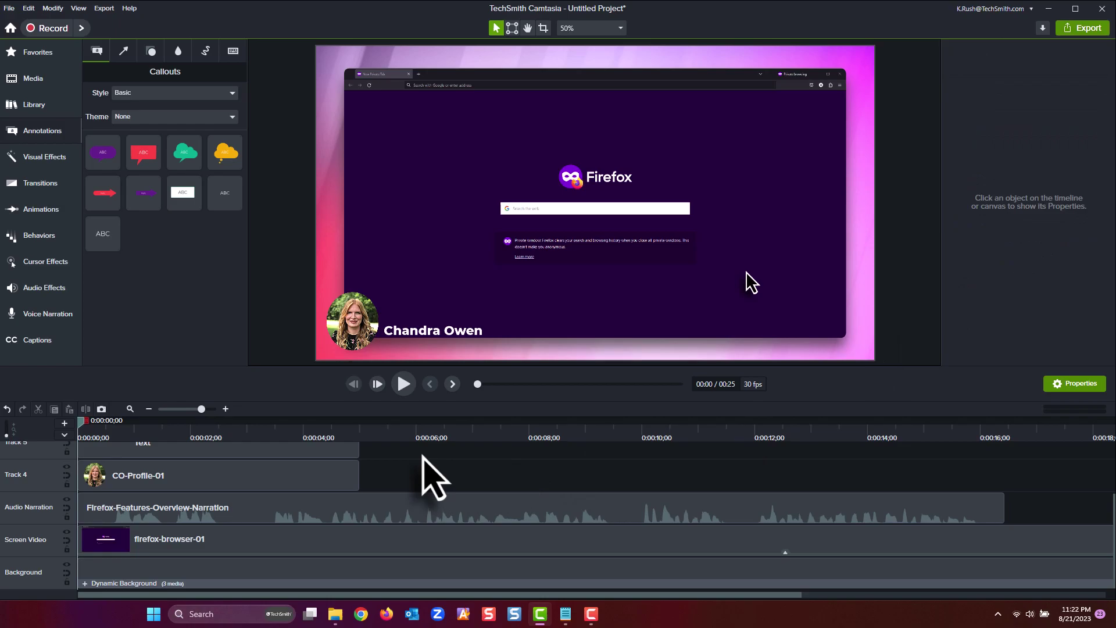
Add a left-aligned 'Instructional Design, Lead' callout below the name in Montserrat SemiBold
{"action": "left_click_drag", "start_coordinate": [225, 192], "coordinate": [530, 349]}
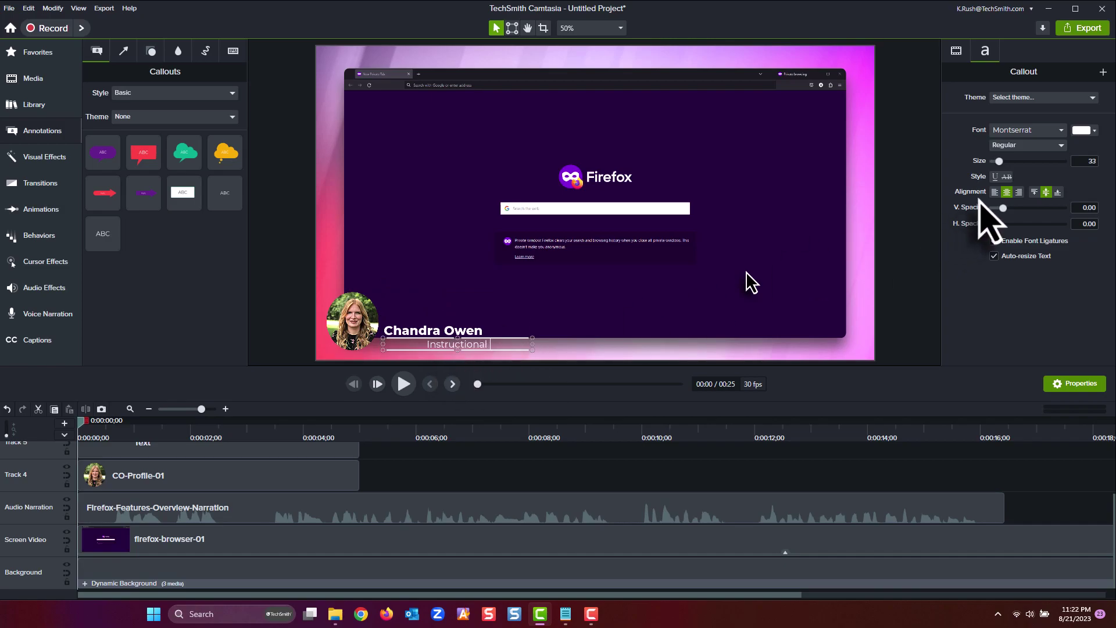
{"action": "left_click", "coordinate": [995, 191]}
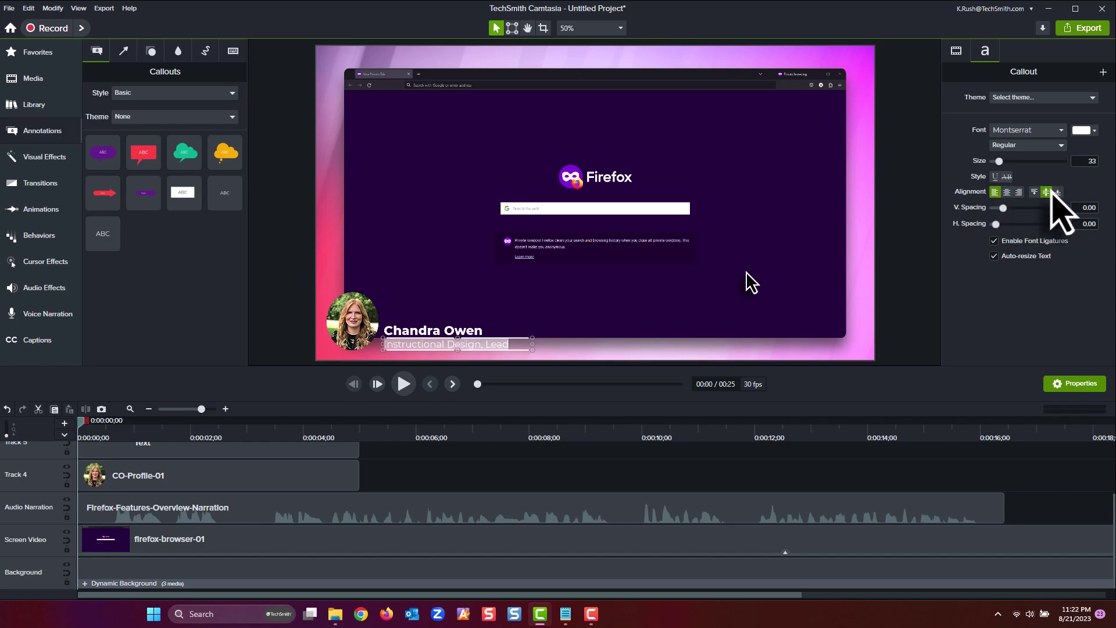
{"action": "left_click", "coordinate": [1085, 161]}
{"action": "left_click", "coordinate": [1049, 129]}
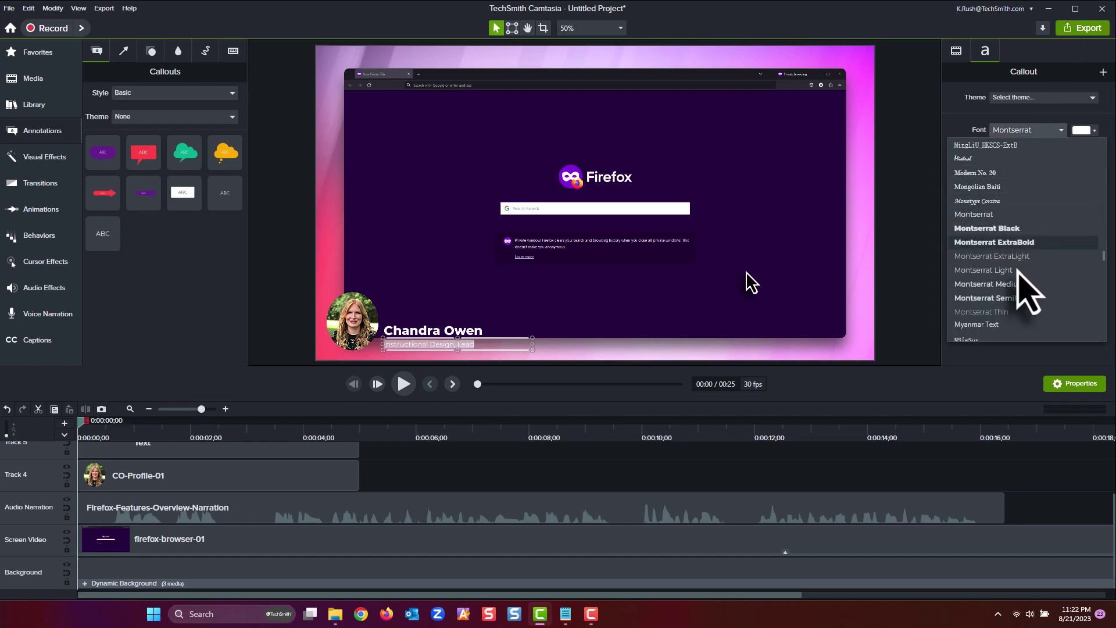
{"action": "left_click", "coordinate": [1016, 294]}
{"action": "left_click", "coordinate": [414, 469]}
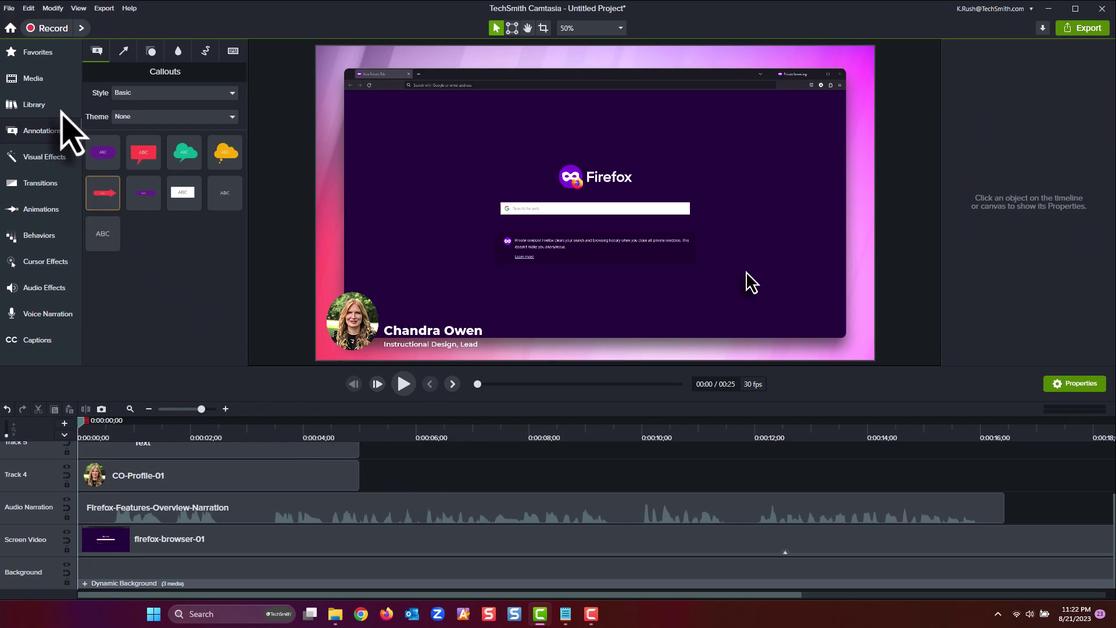
Add Audio Bars from Library > Audio Visualizers to the canvas
{"action": "left_click", "coordinate": [56, 99]}
{"action": "left_click", "coordinate": [90, 134]}
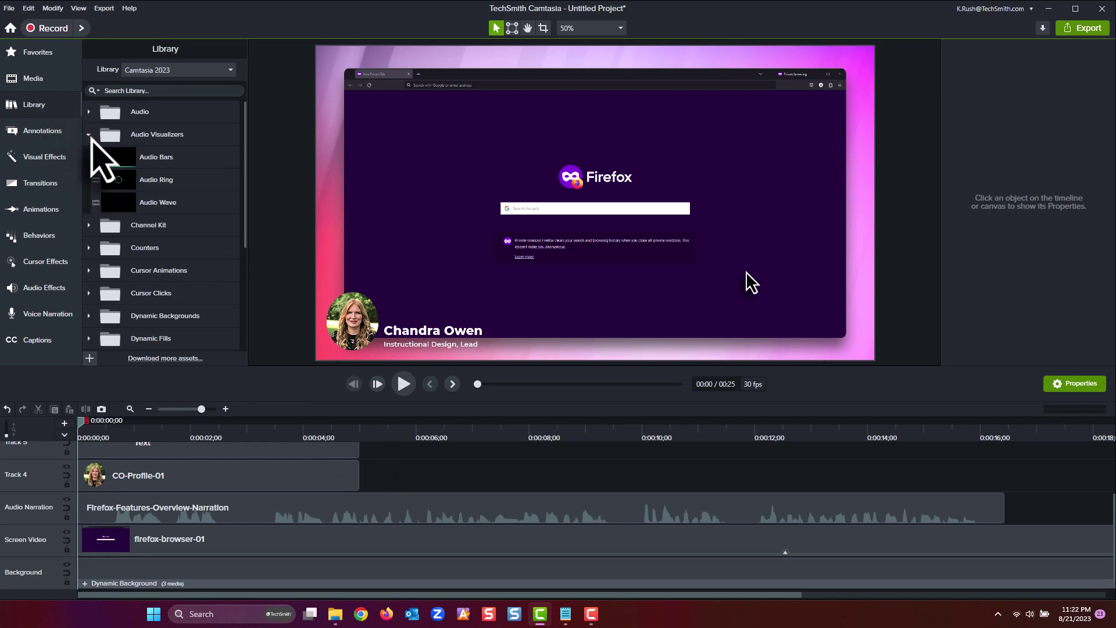
{"action": "left_click_drag", "start_coordinate": [112, 159], "coordinate": [441, 281]}
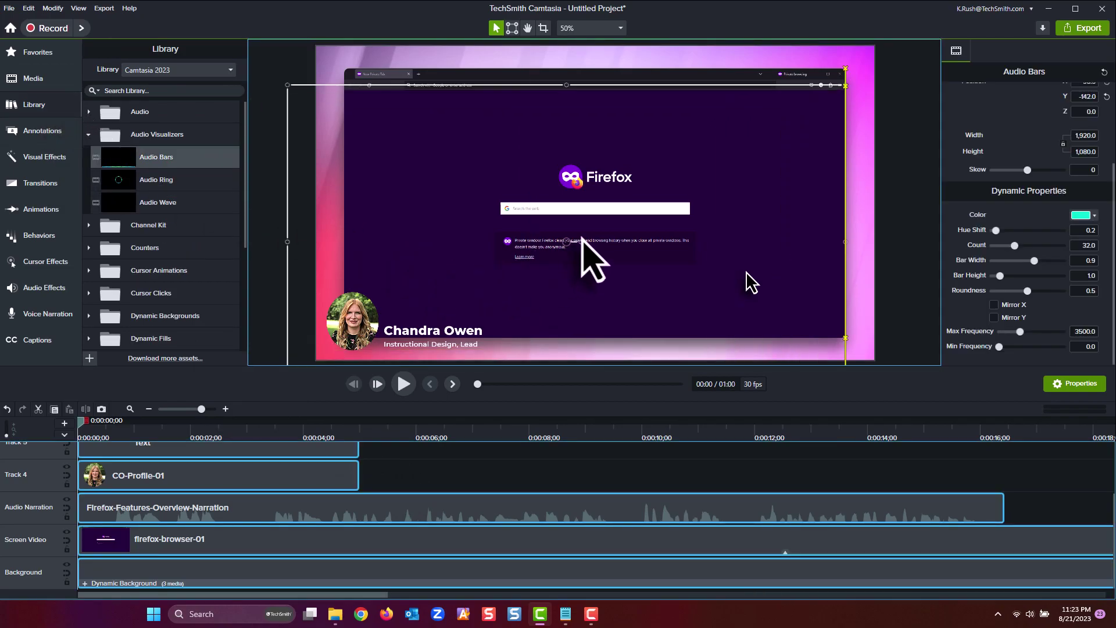
{"action": "left_click_drag", "start_coordinate": [597, 214], "coordinate": [597, 214]}
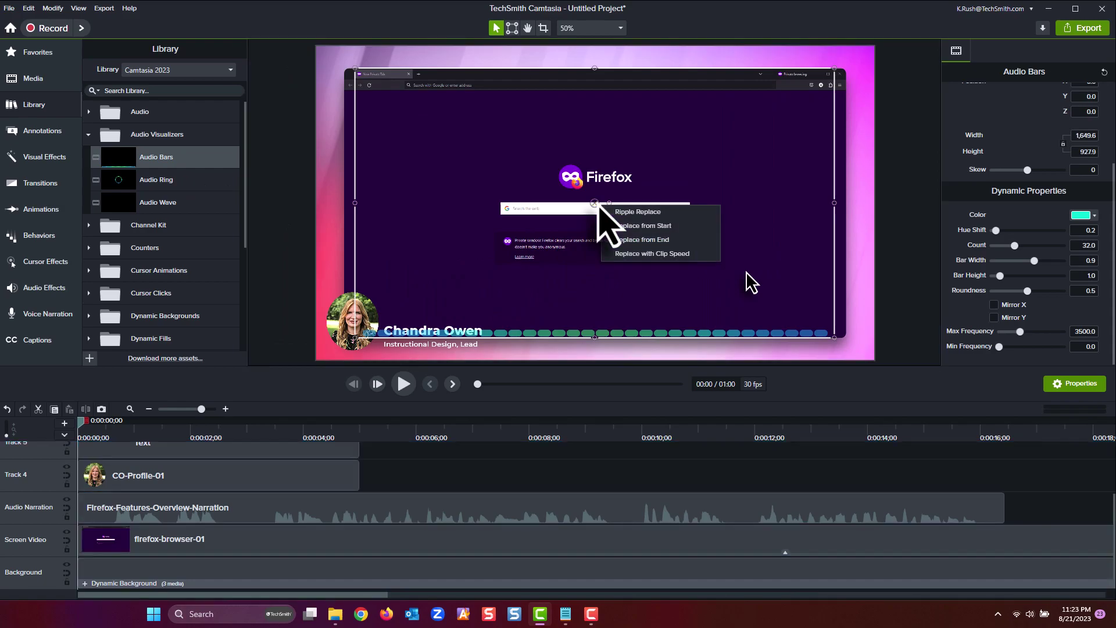
{"action": "left_click", "coordinate": [577, 478]}
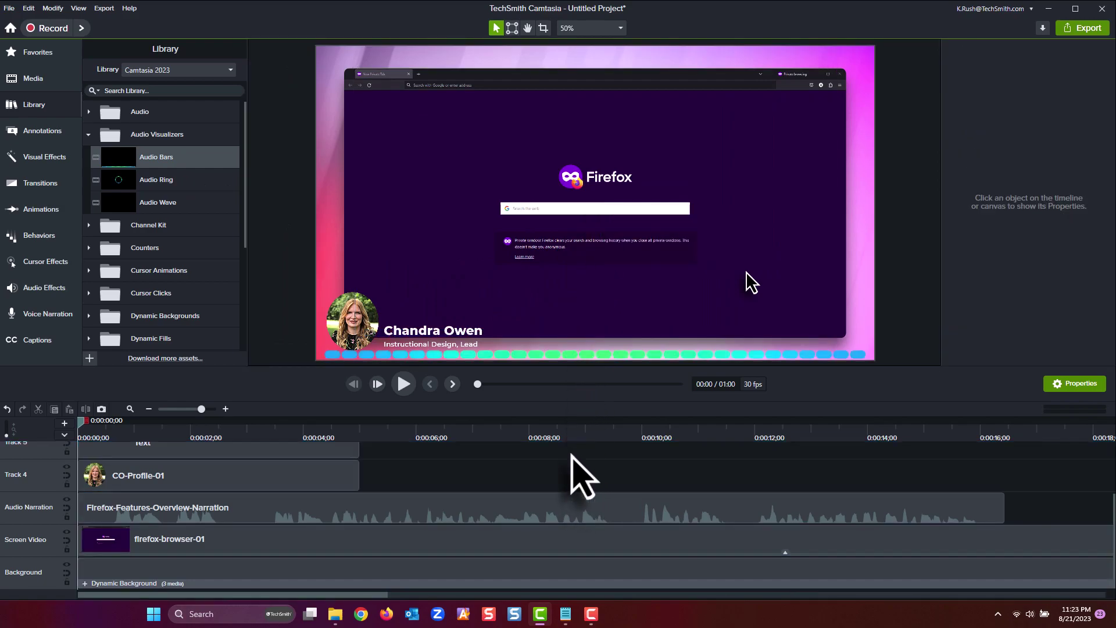
Shrink the Audio Bars and position them small above the name
{"action": "scroll", "coordinate": [349, 506], "scroll_direction": "up", "scroll_amount": 3}
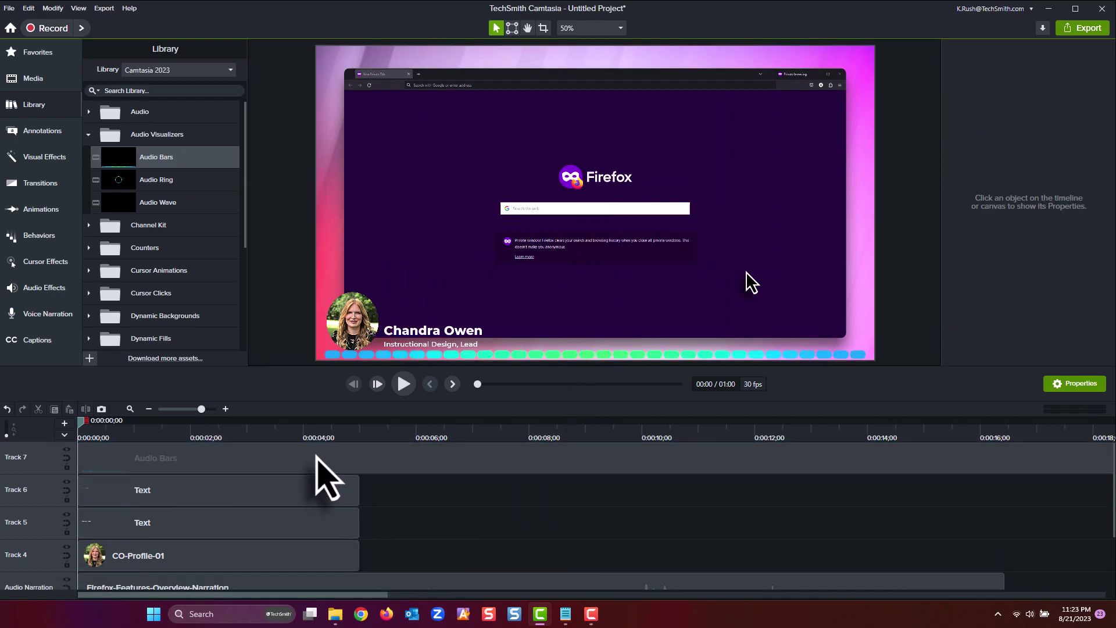
{"action": "left_click", "coordinate": [317, 457]}
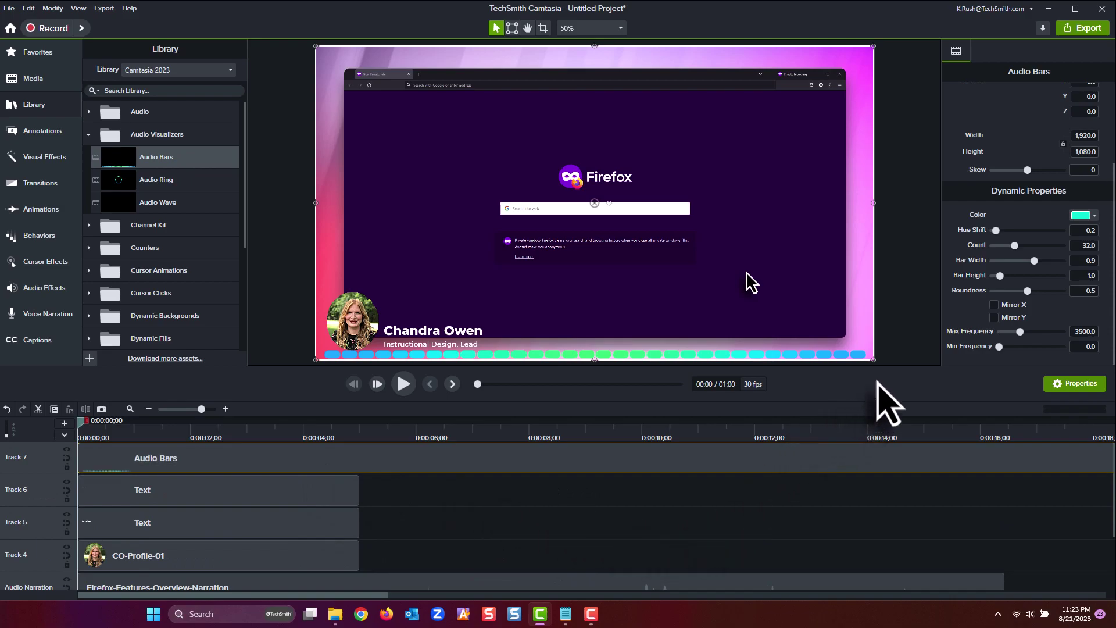
{"action": "left_click_drag", "start_coordinate": [873, 205], "coordinate": [532, 232]}
{"action": "left_click_drag", "start_coordinate": [317, 205], "coordinate": [461, 294]}
{"action": "left_click_drag", "start_coordinate": [531, 280], "coordinate": [439, 290]}
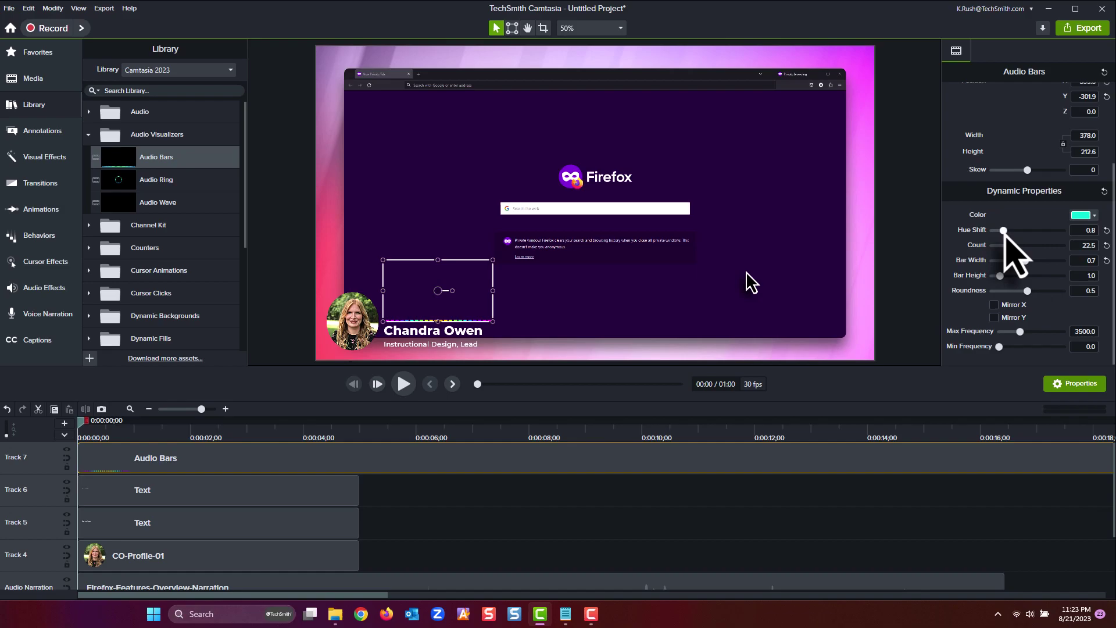
Extend the four lower-third clips so they all end around 15 seconds
{"action": "left_click_drag", "start_coordinate": [85, 421], "coordinate": [114, 425]}
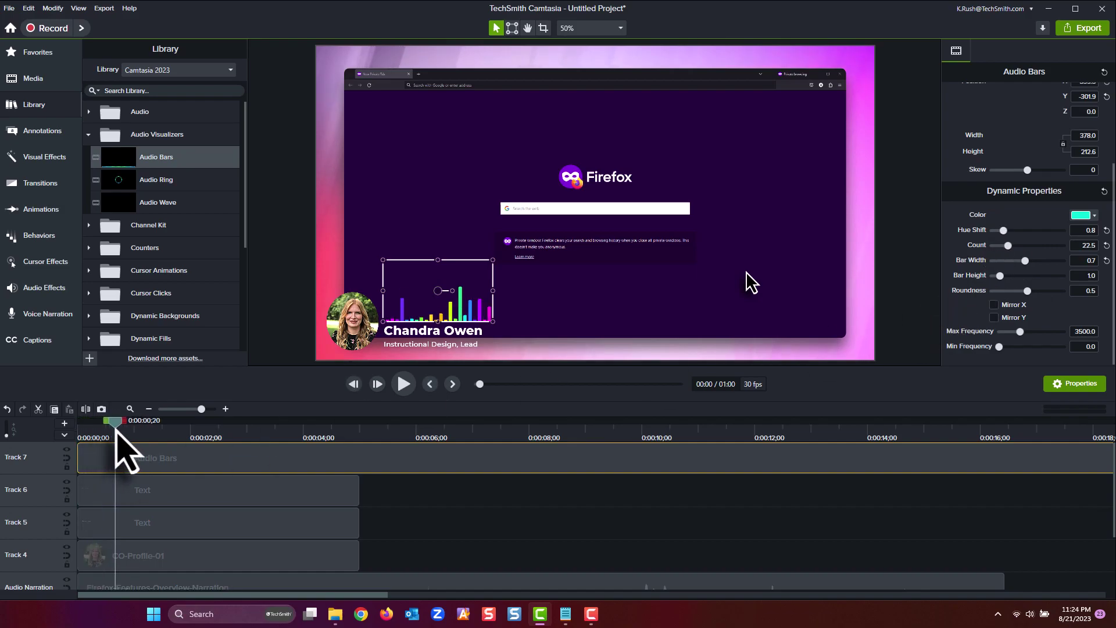
{"action": "left_click", "coordinate": [463, 502]}
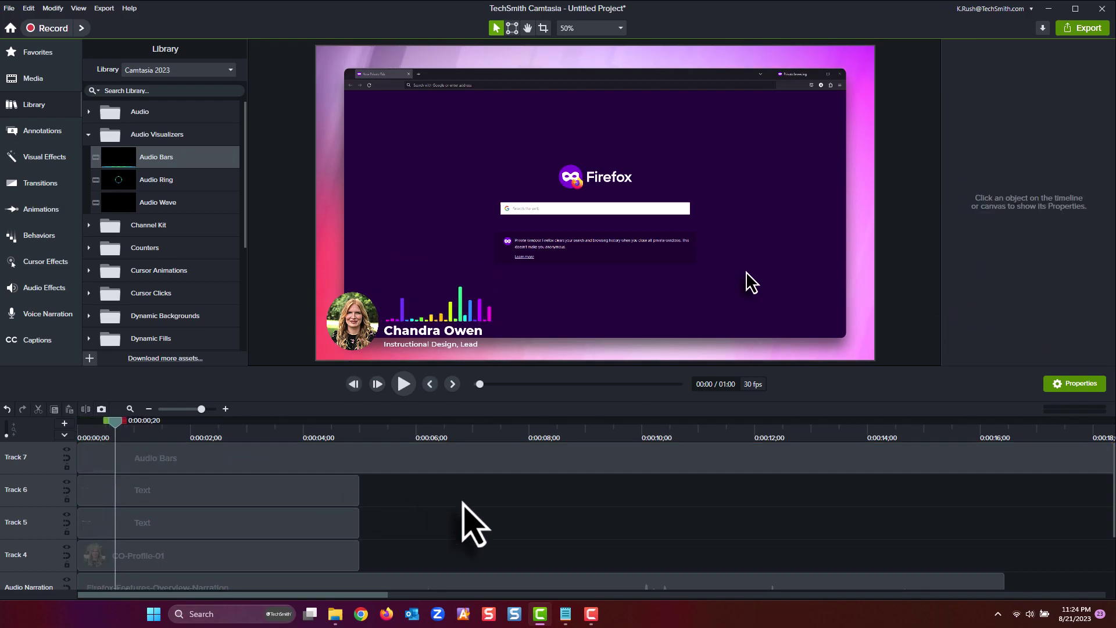
{"action": "left_click", "coordinate": [147, 408]}
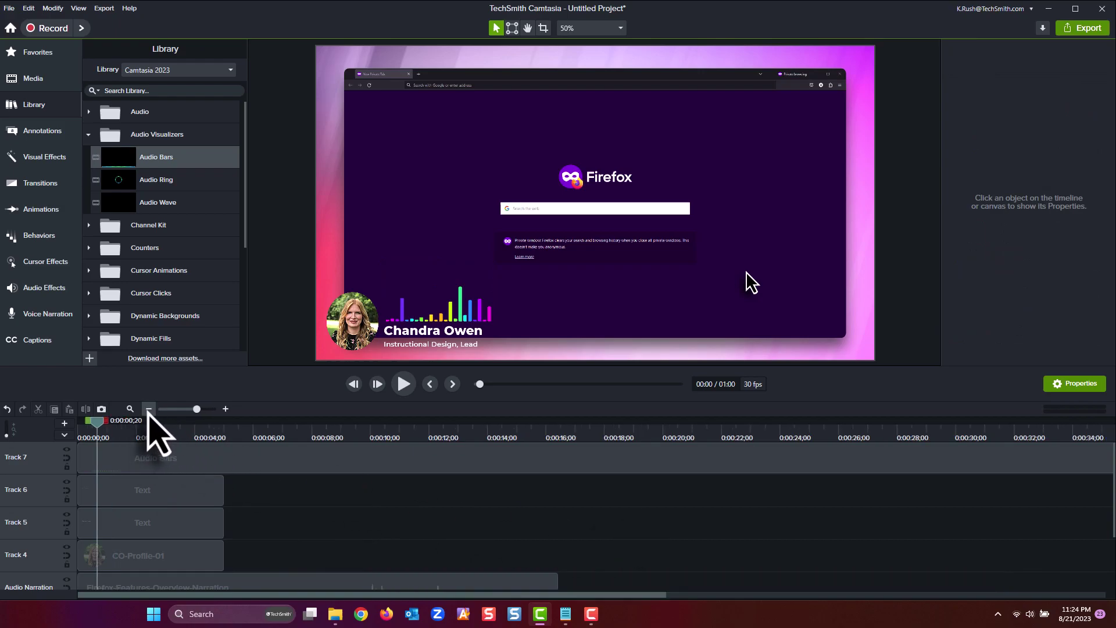
{"action": "left_click", "coordinate": [148, 408]}
{"action": "left_click_drag", "start_coordinate": [913, 458], "coordinate": [308, 491]}
{"action": "scroll", "coordinate": [148, 524], "scroll_direction": "down", "scroll_amount": 2}
Apply the Glow transition to both ends of the four lower-third clips
{"action": "left_click", "coordinate": [340, 498]}
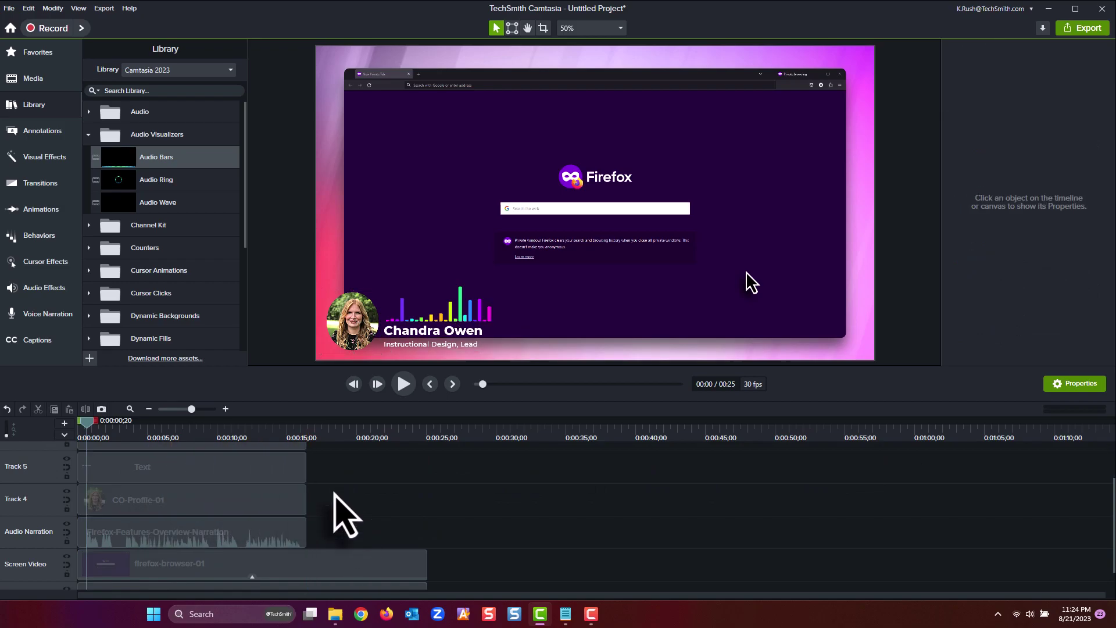
{"action": "key", "text": "ctrl+z"}
{"action": "left_click", "coordinate": [64, 182]}
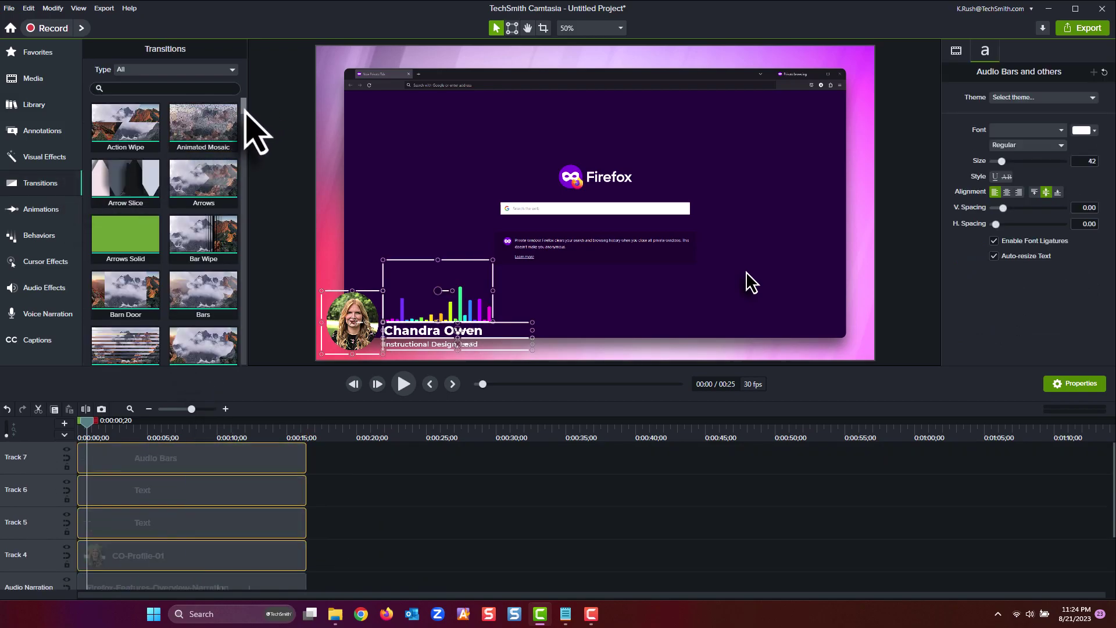
{"action": "left_click_drag", "start_coordinate": [245, 110], "coordinate": [297, 497]}
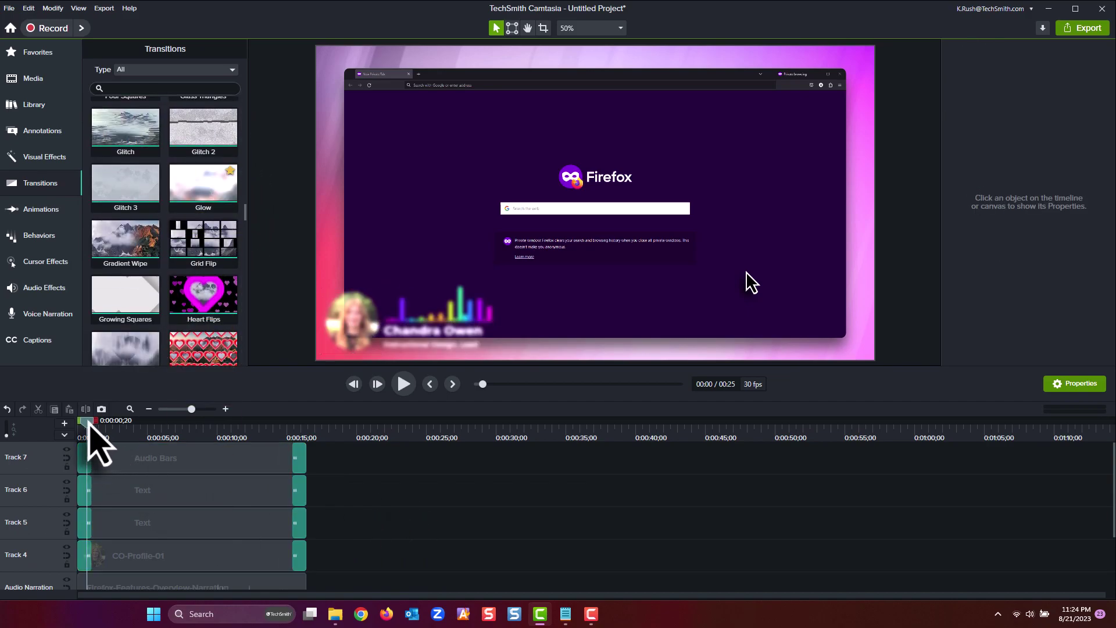
{"action": "left_click", "coordinate": [404, 384]}
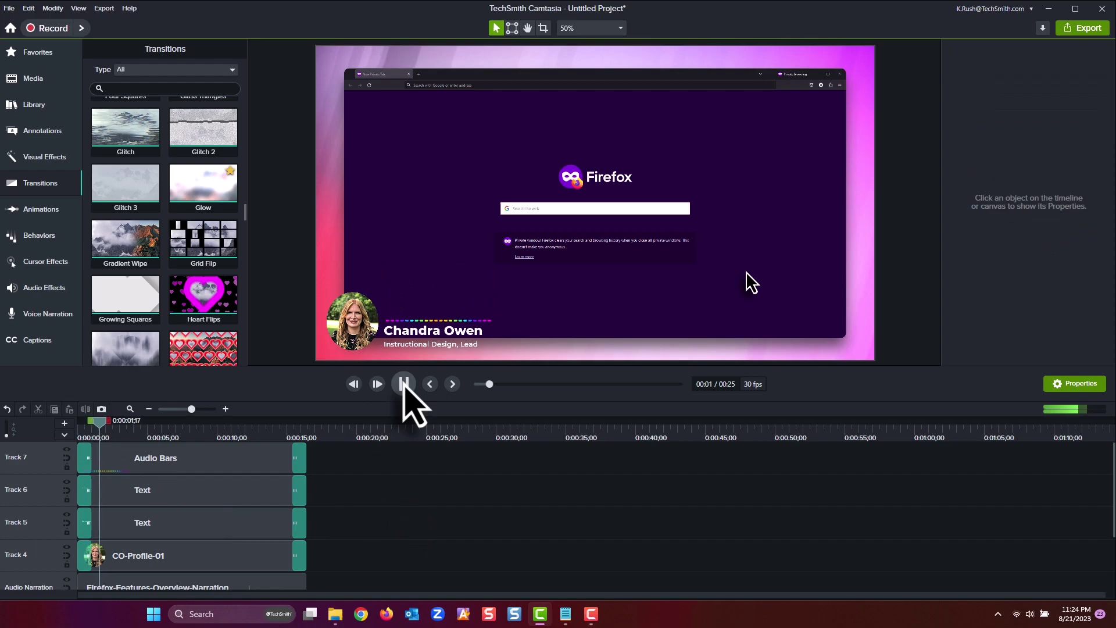